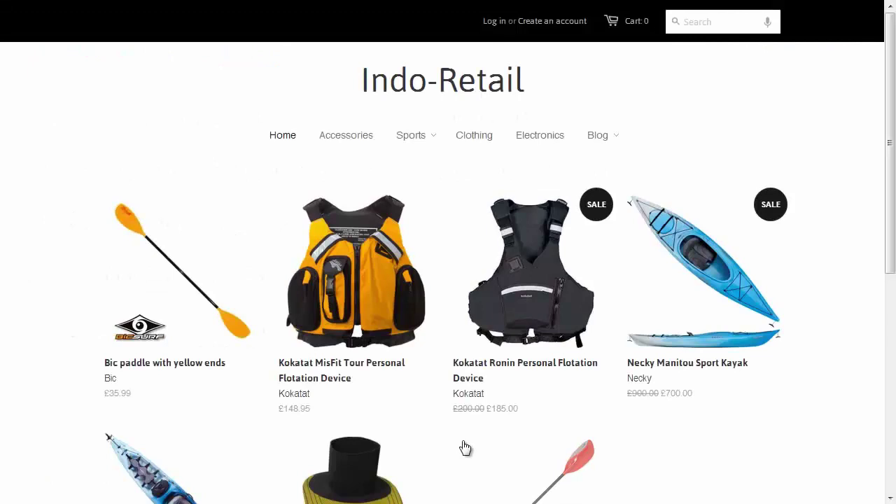
- Add the Bic paddle with yellow ends to the cart and submit the checkout billing details
left_click(159, 285)
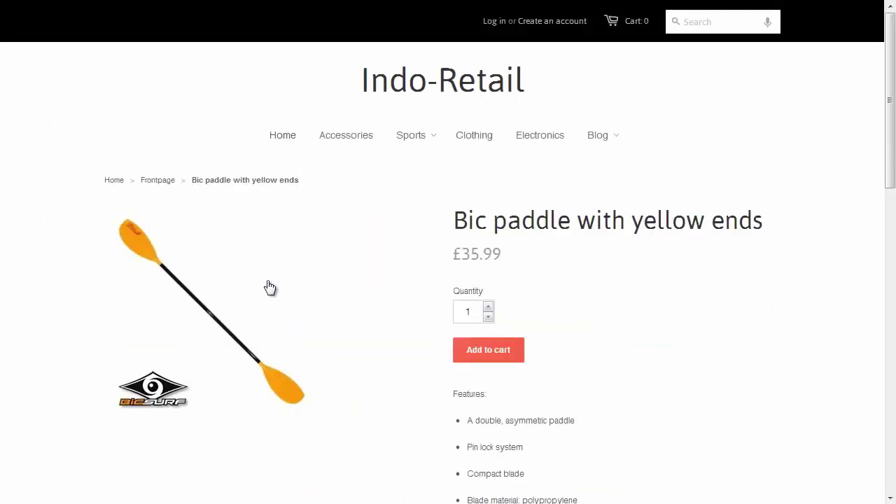
left_click(493, 357)
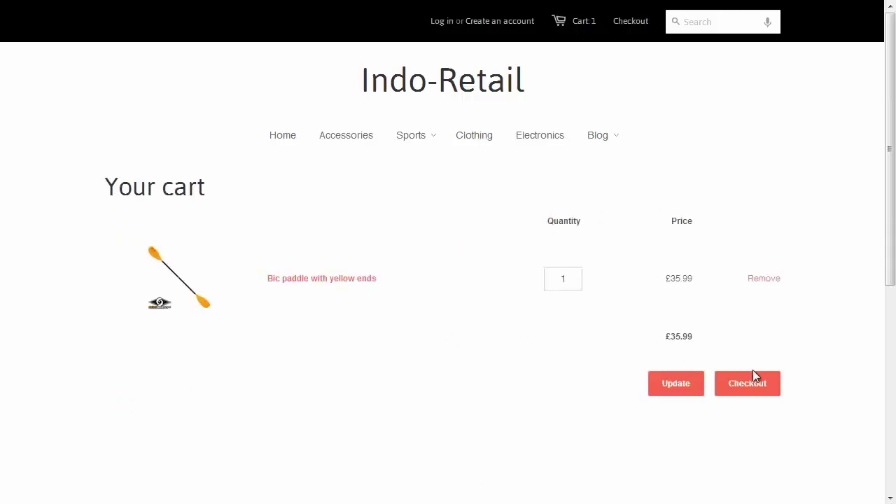
left_click(765, 383)
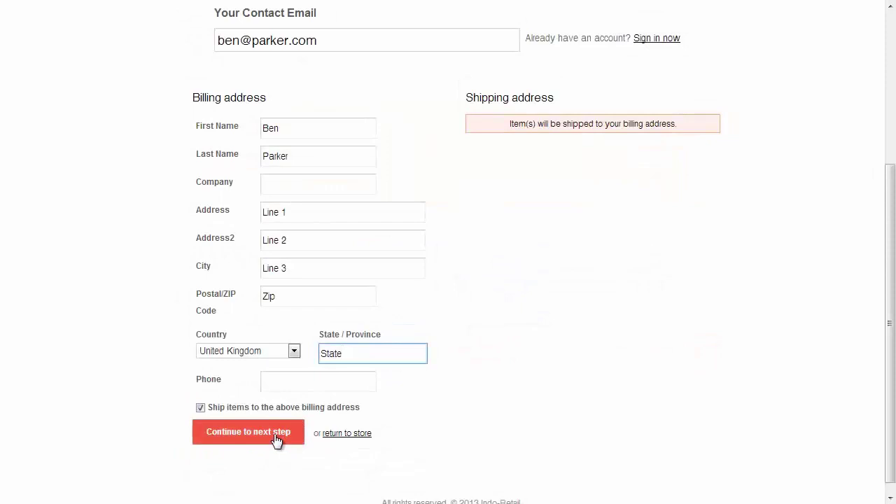
left_click(280, 436)
- Enter the card number, a November expiry and the security code, then complete the purchase
scroll(464, 308, "down", 2)
scroll(464, 306, "down", 2)
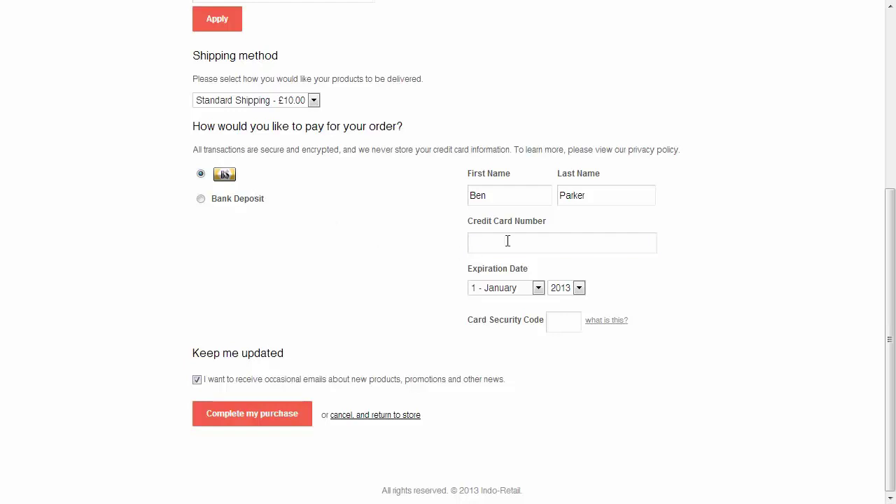
left_click(478, 240)
type("1")
left_click(511, 287)
left_click(513, 414)
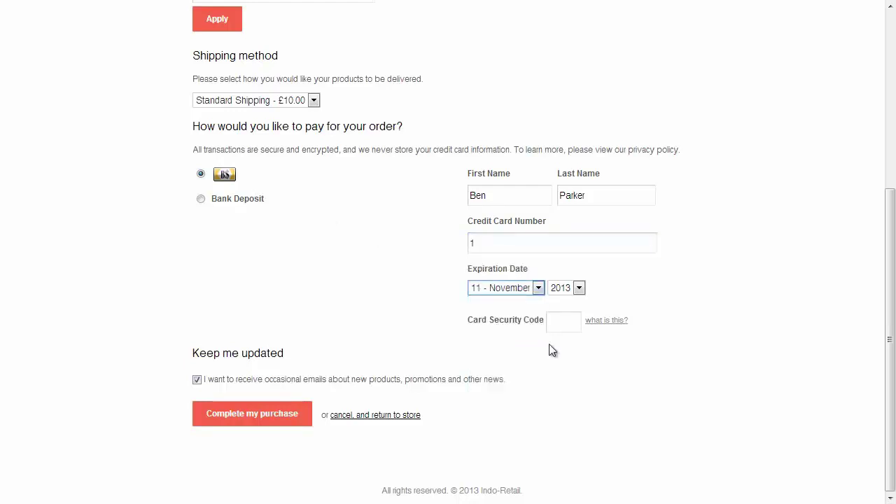
left_click(564, 321)
type("111")
left_click(250, 419)
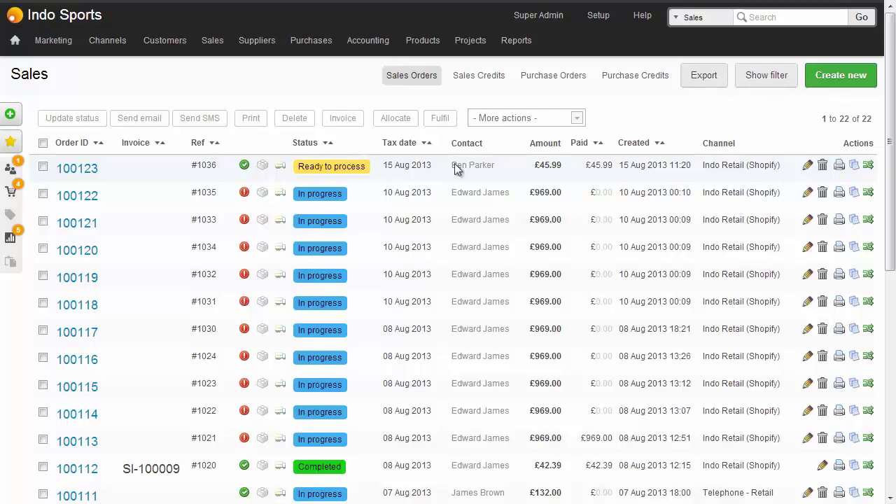
- Open the newest sales order, 100123 for the Bic paddle, from the Sales Orders list
left_click(573, 169)
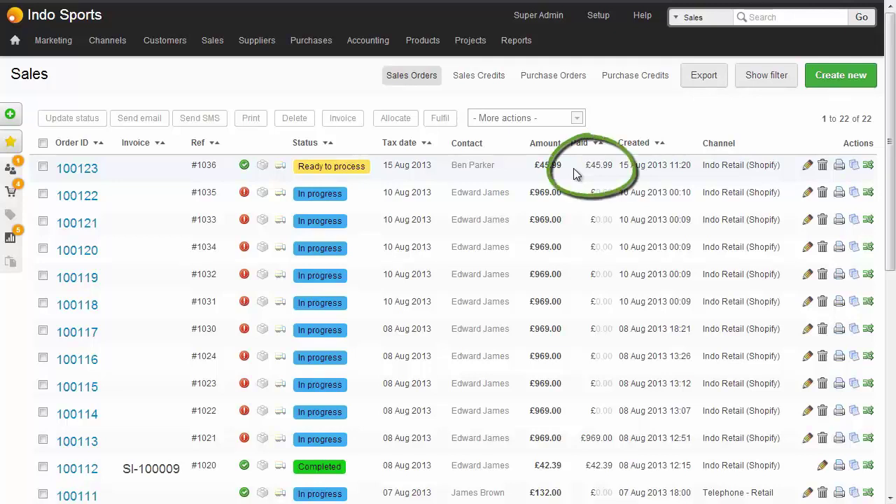
left_click(77, 169)
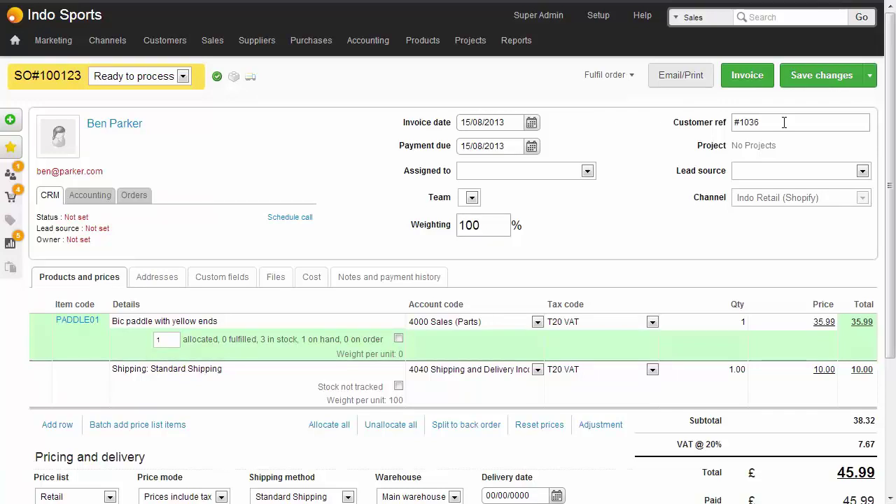
- Fulfil order 100123 now and ship later, creating goods-out note GN#100123/1
left_click(630, 83)
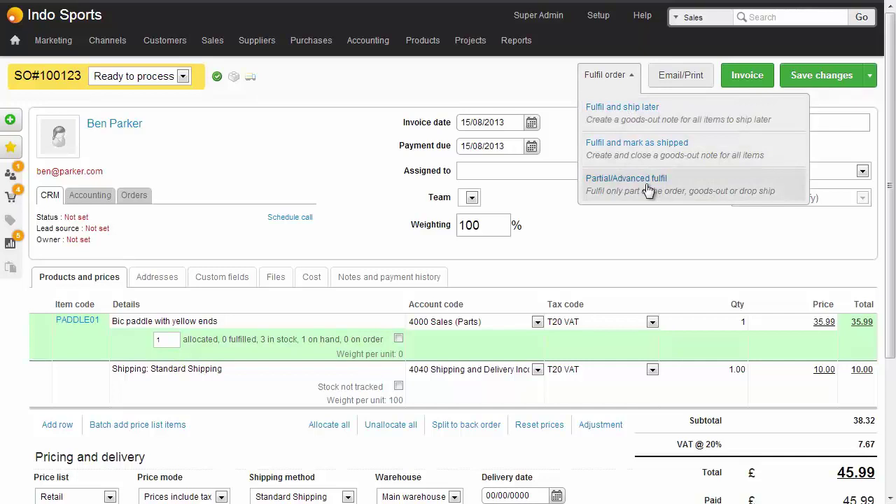
left_click(672, 119)
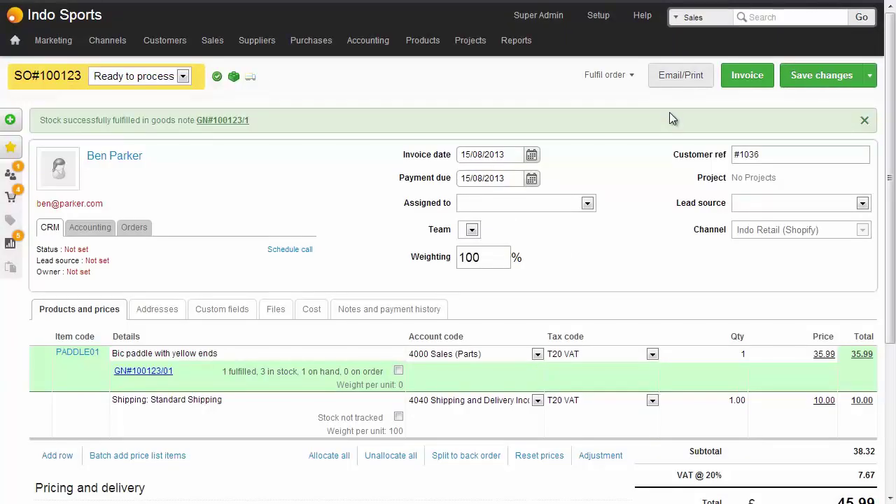
left_click(230, 121)
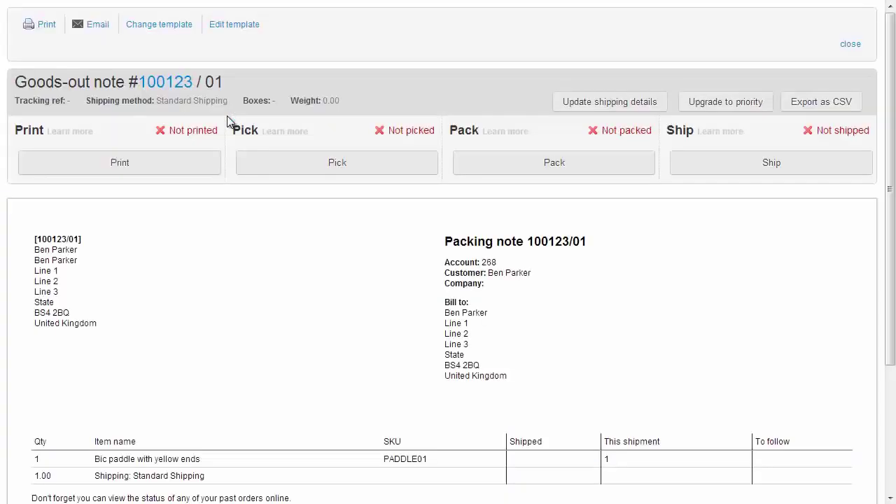
scroll(227, 121, "down", 3)
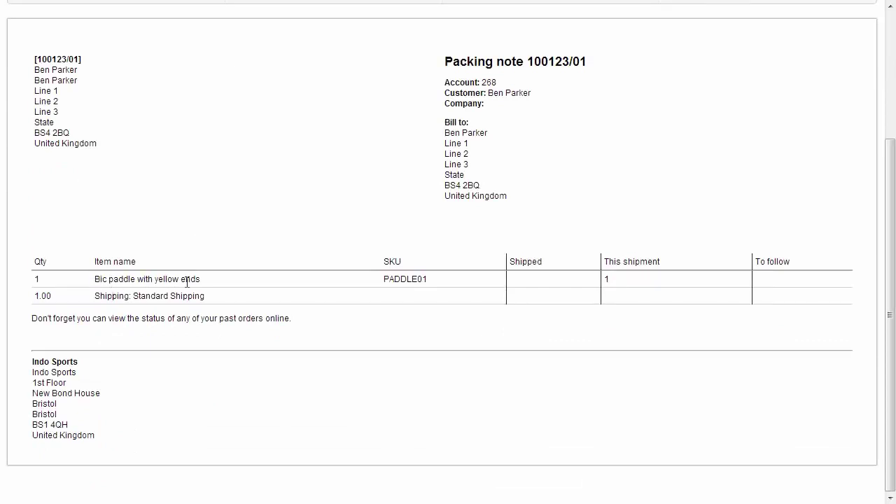
scroll(190, 285, "up", 3)
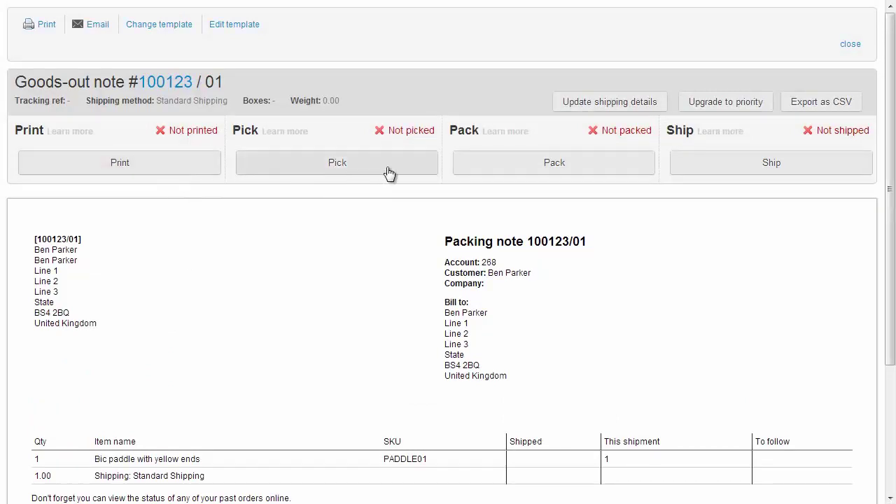
left_click(545, 165)
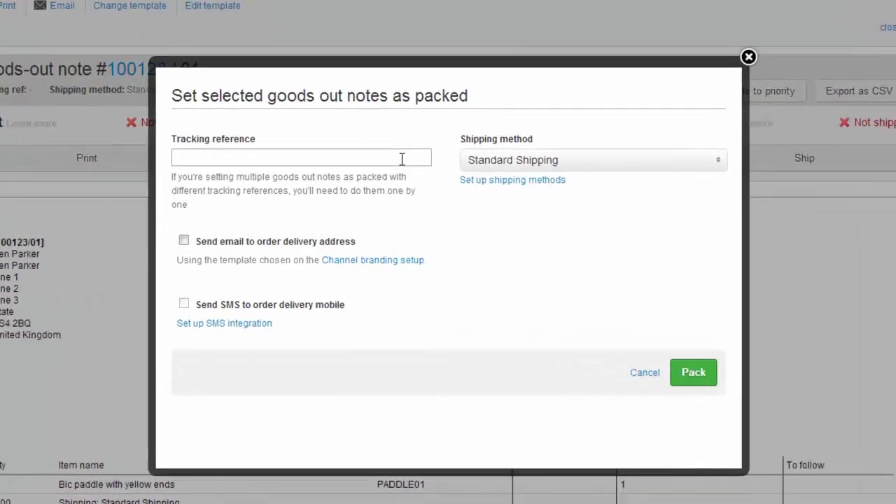
left_click(402, 158)
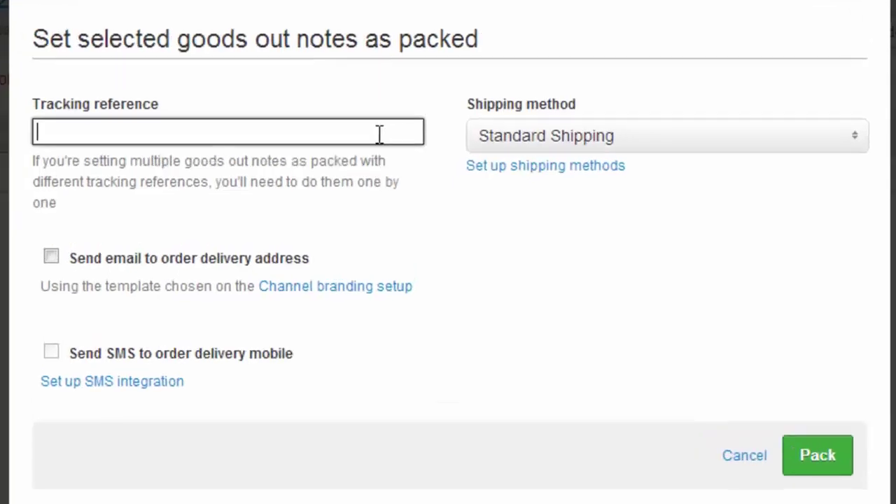
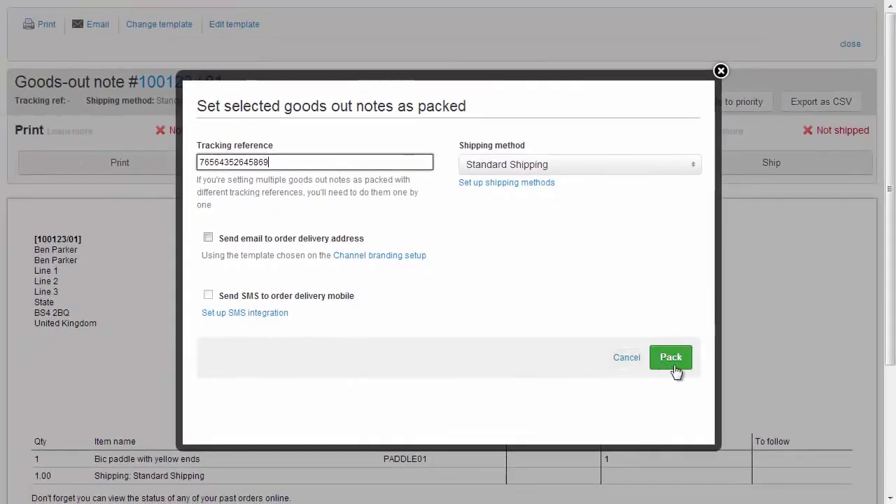
left_click(839, 487)
left_click(671, 359)
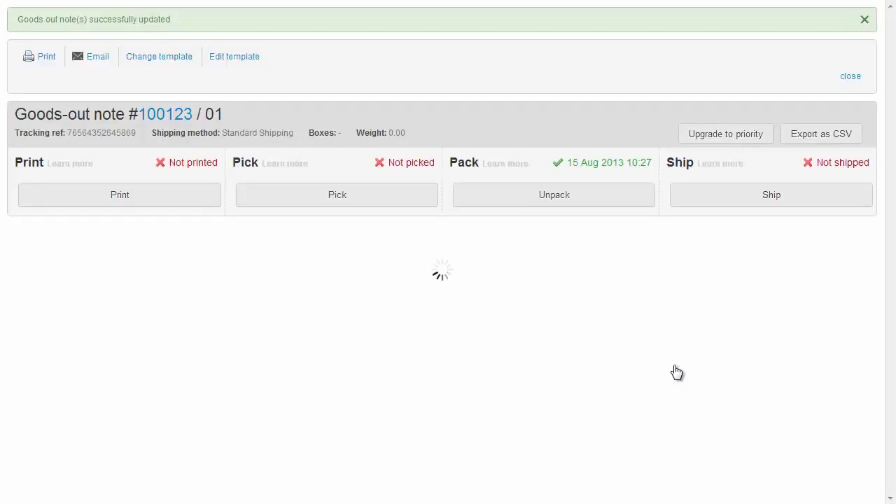
left_click(782, 199)
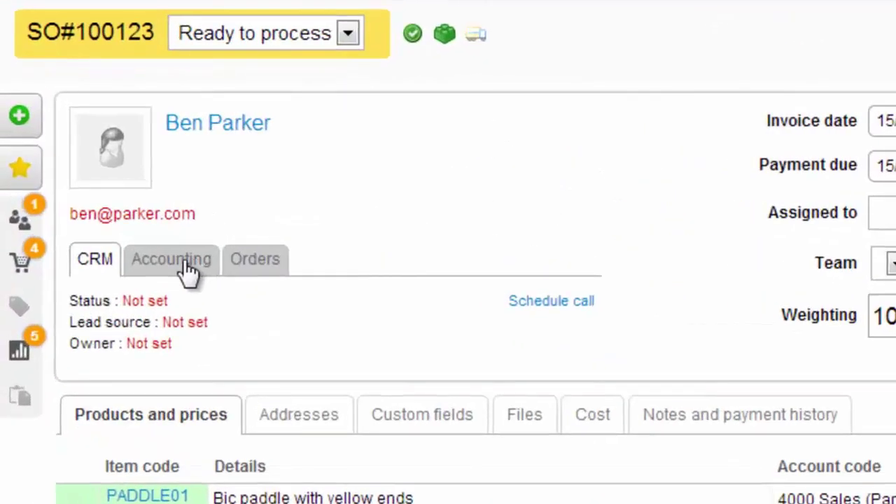
- Check the customer's account balance and credit limit and review the rest of order 100123
left_click(97, 199)
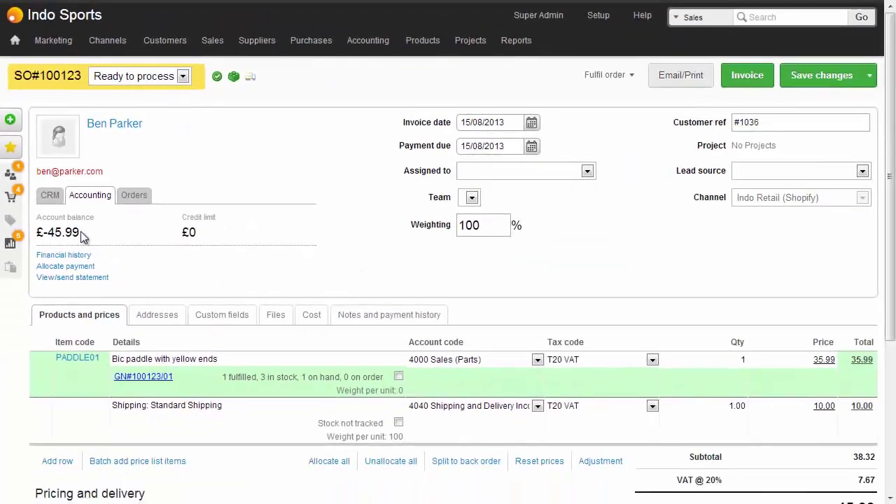
scroll(493, 299, "down", 3)
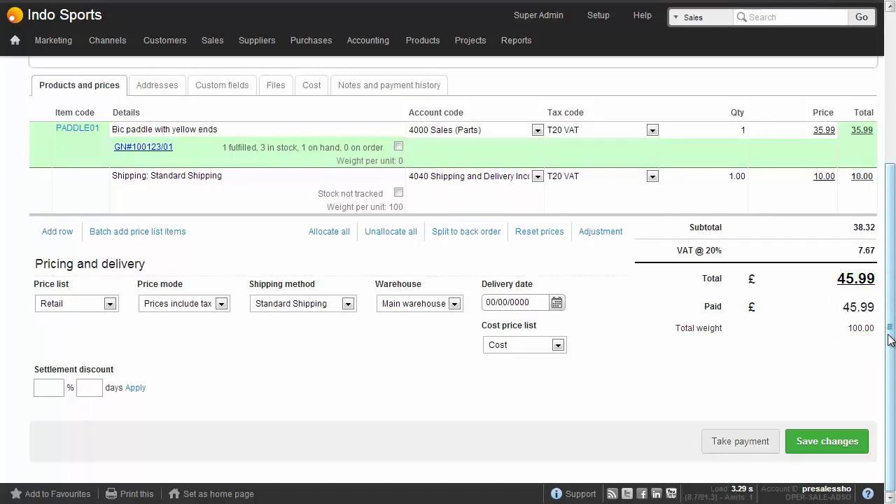
left_click_drag(891, 340, 890, 166)
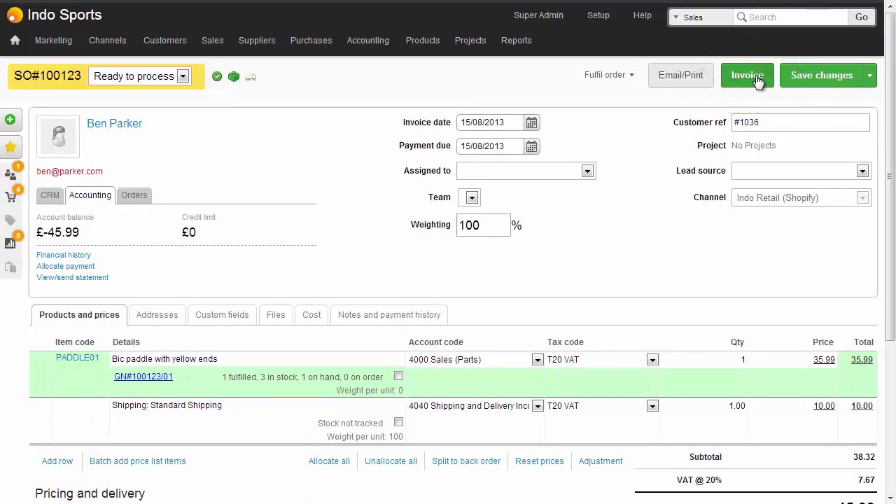
- Filter Recent Sales/Quotes to orders with Shipping complete and Invoiced set to No
mouse_move(212, 40)
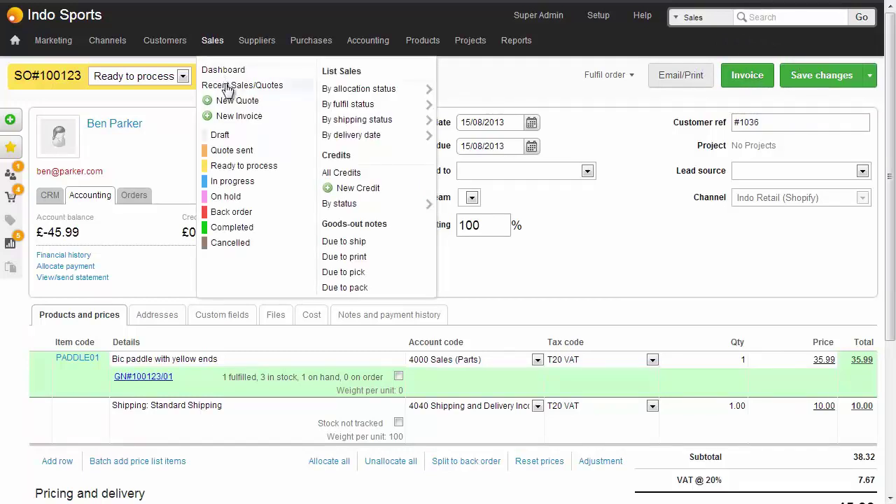
left_click(228, 85)
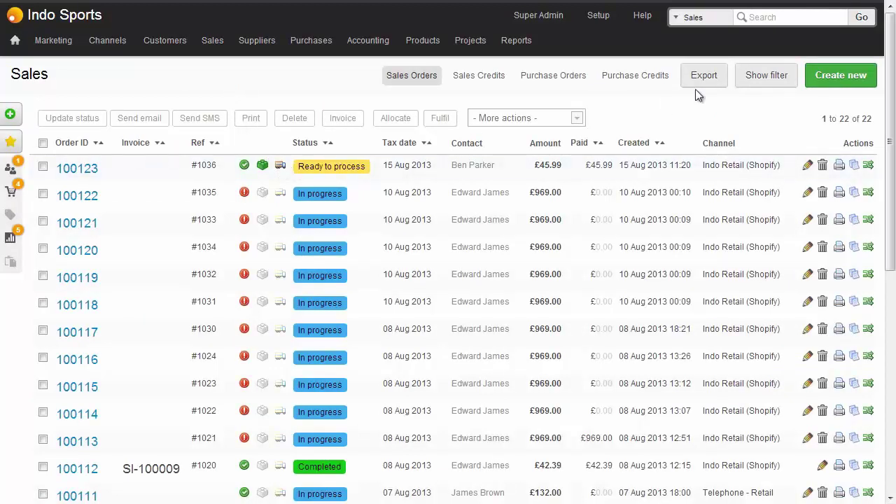
left_click(760, 82)
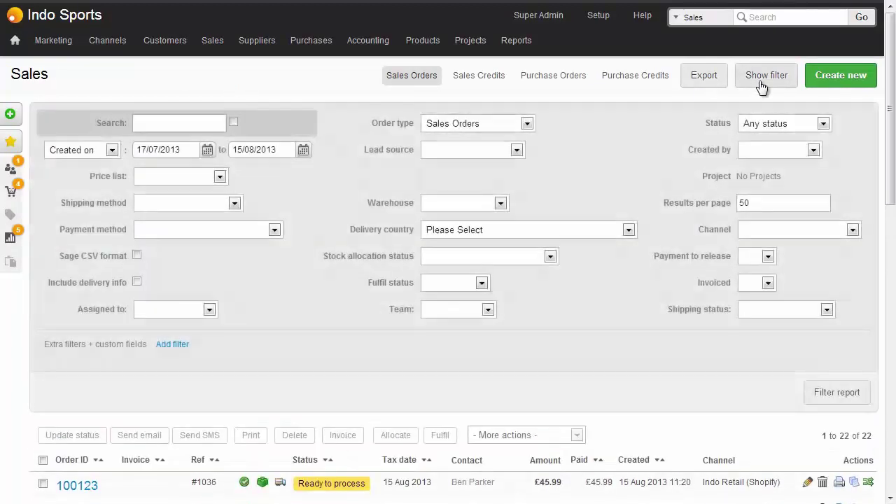
left_click(765, 309)
left_click(768, 348)
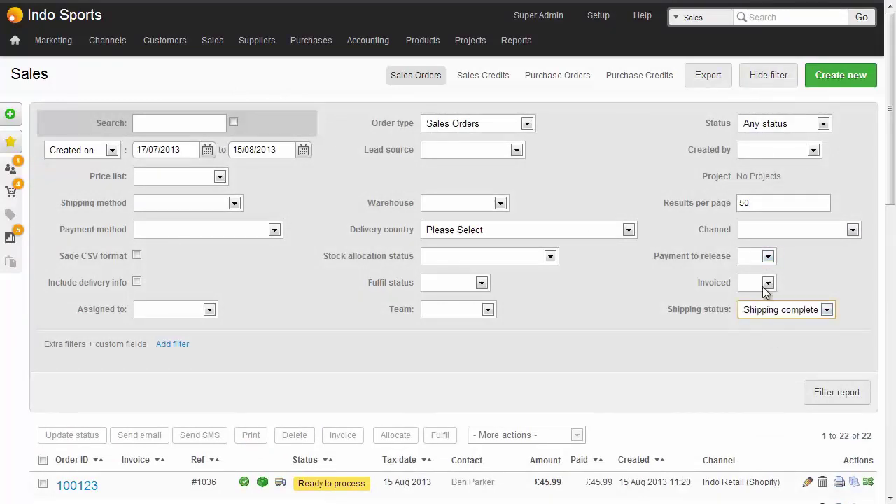
left_click(768, 283)
left_click(759, 319)
left_click(840, 400)
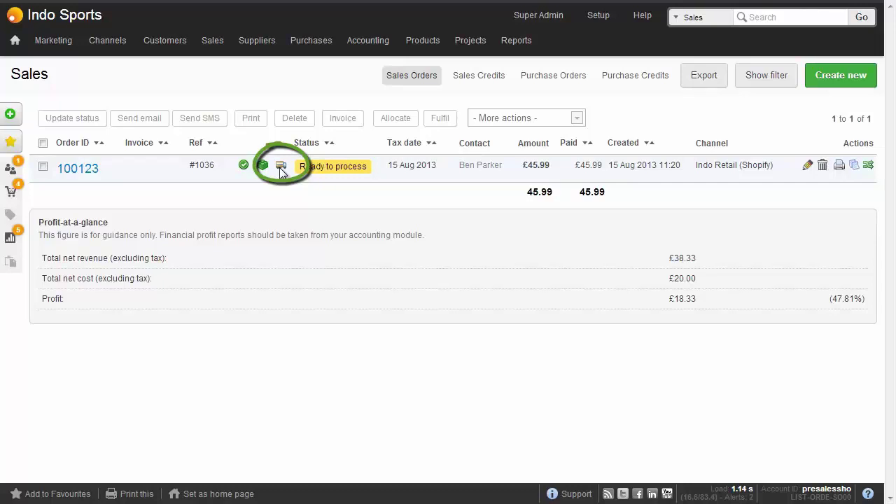
- Select order 100123 and invoice it
left_click(43, 143)
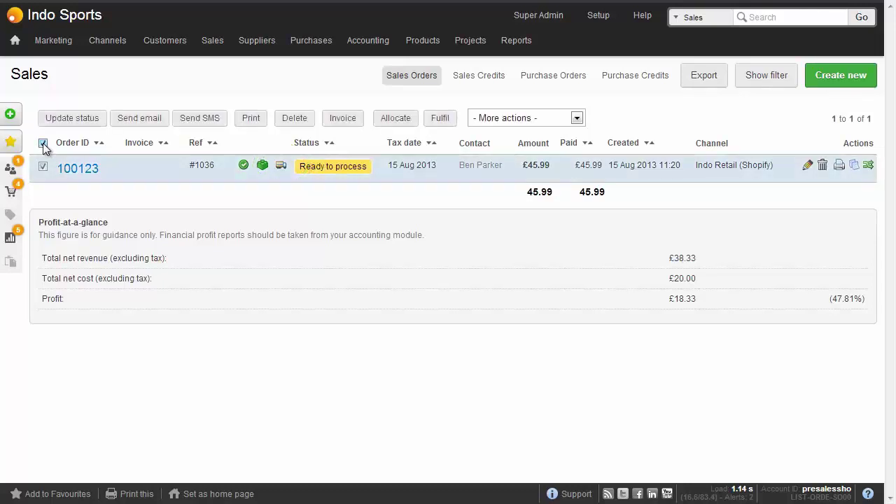
left_click(345, 118)
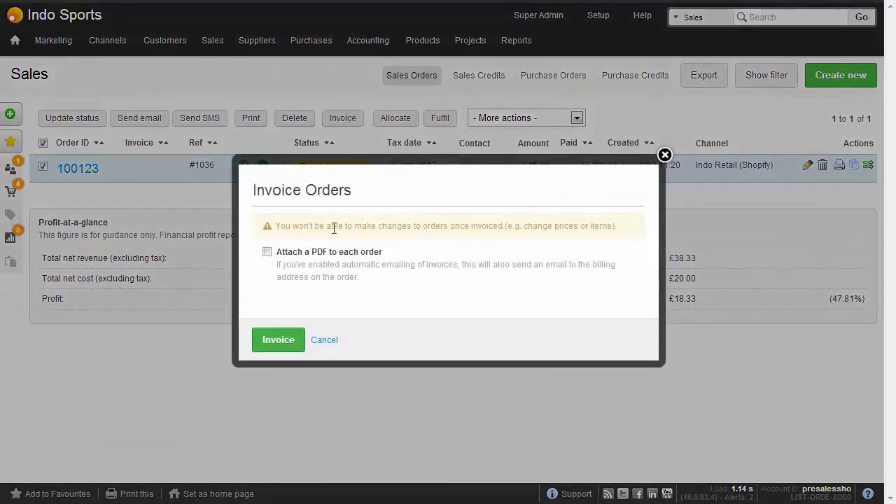
left_click(294, 342)
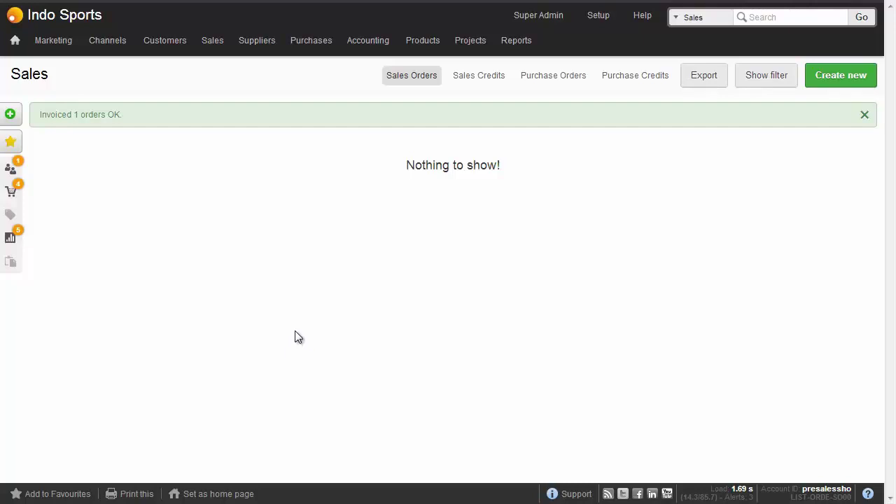
- Run the Profit & Loss report for channel Indo Retail (Shopify), showing Aug 13 gross profit +366.73
mouse_move(524, 49)
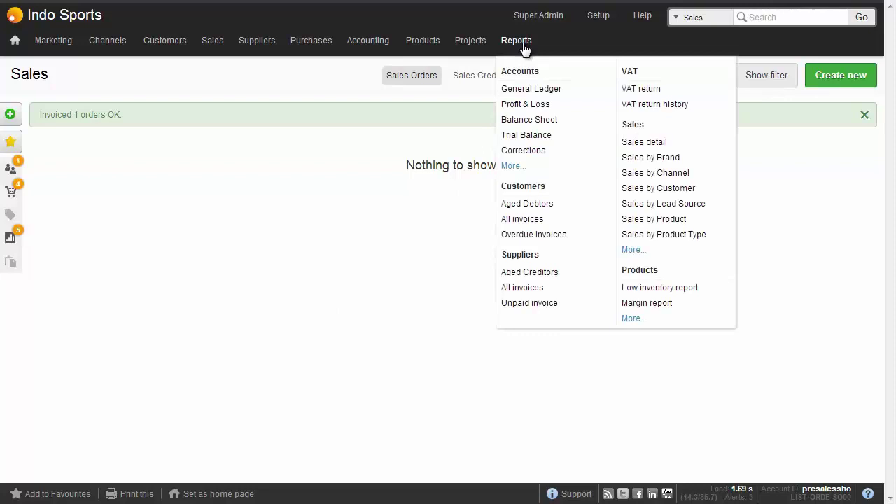
left_click(534, 106)
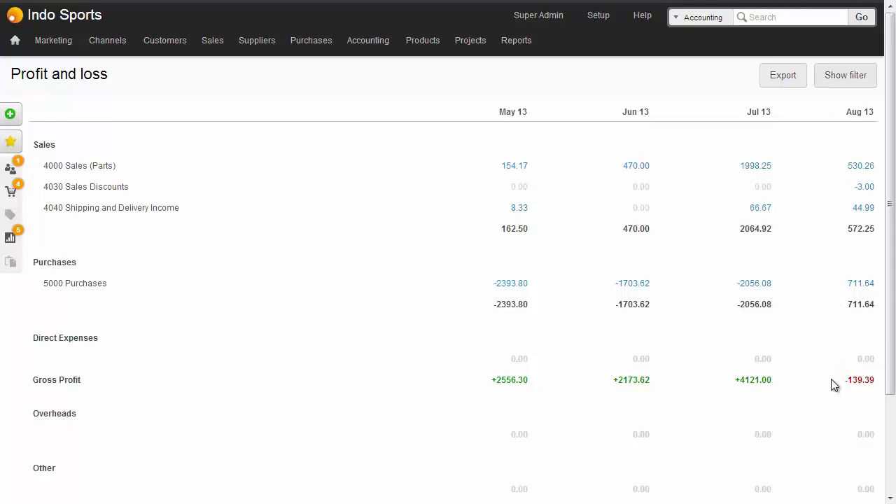
left_click(842, 80)
left_click(193, 150)
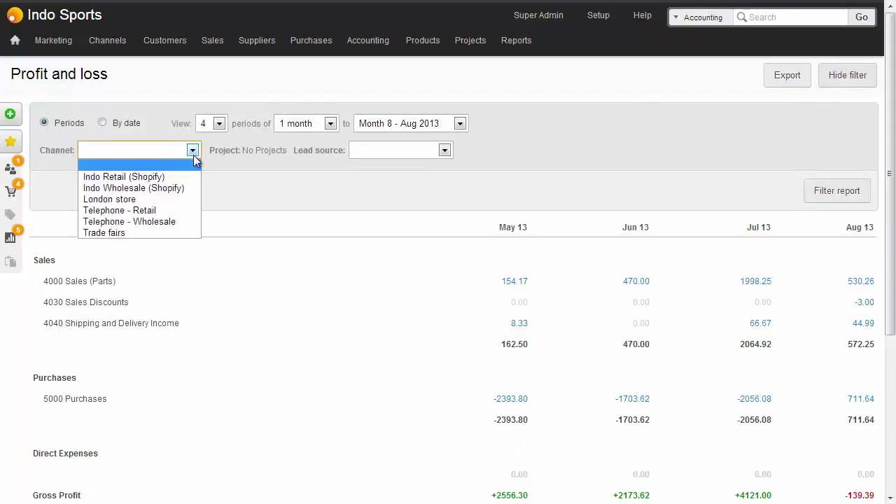
left_click(144, 177)
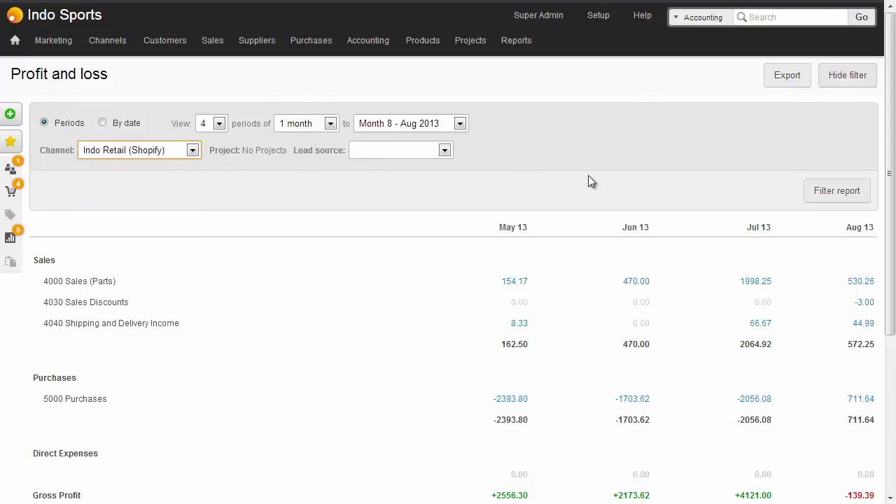
left_click(835, 198)
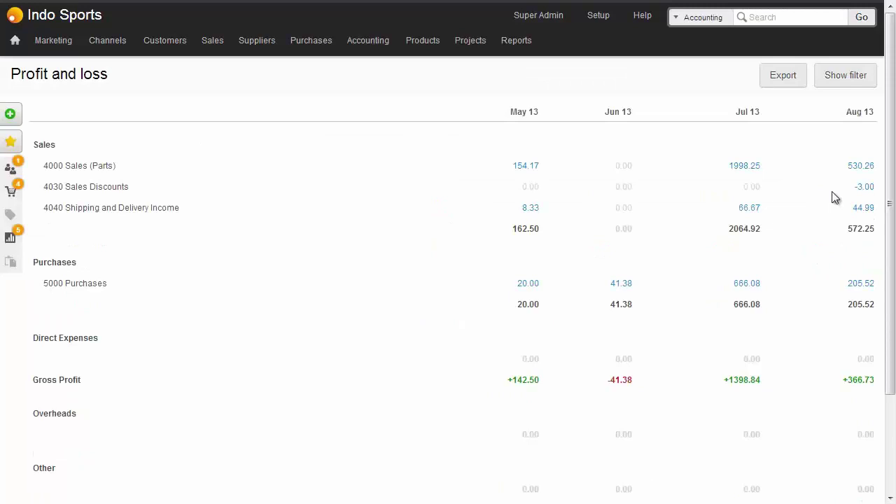
mouse_move(524, 43)
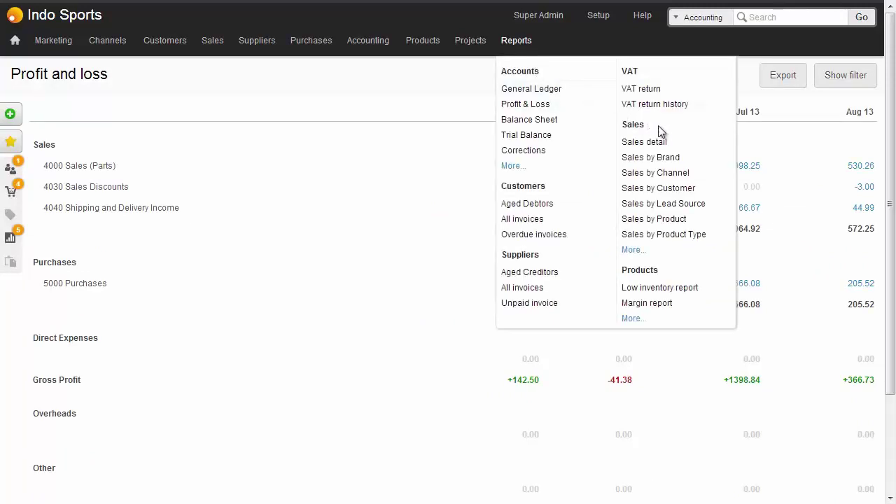
- Open the Sales by Channel report, then the Sales Analysis by Product report
left_click(666, 172)
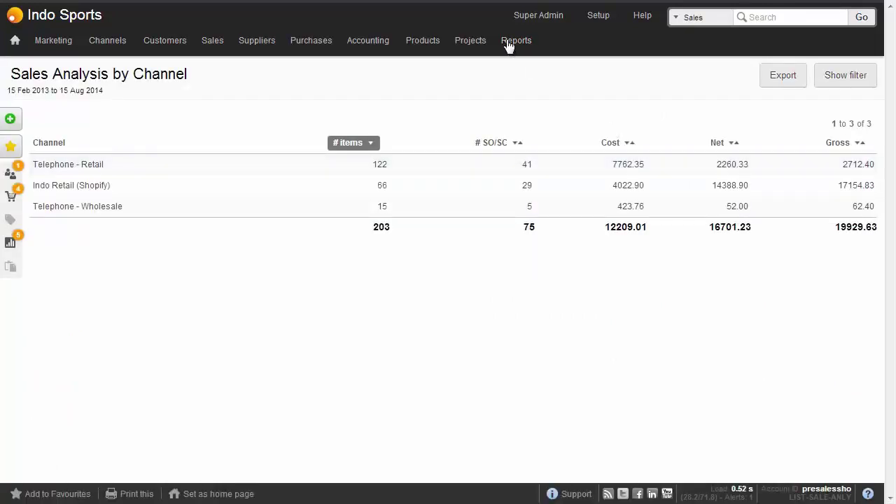
mouse_move(509, 42)
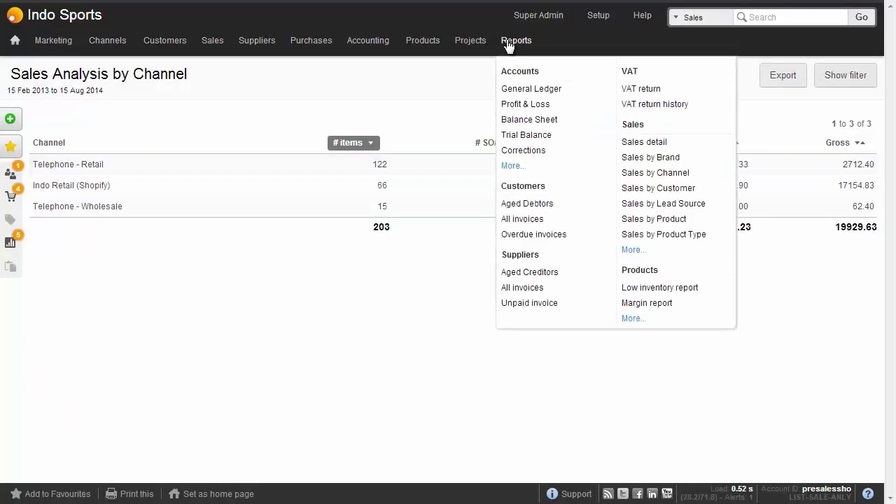
left_click(656, 219)
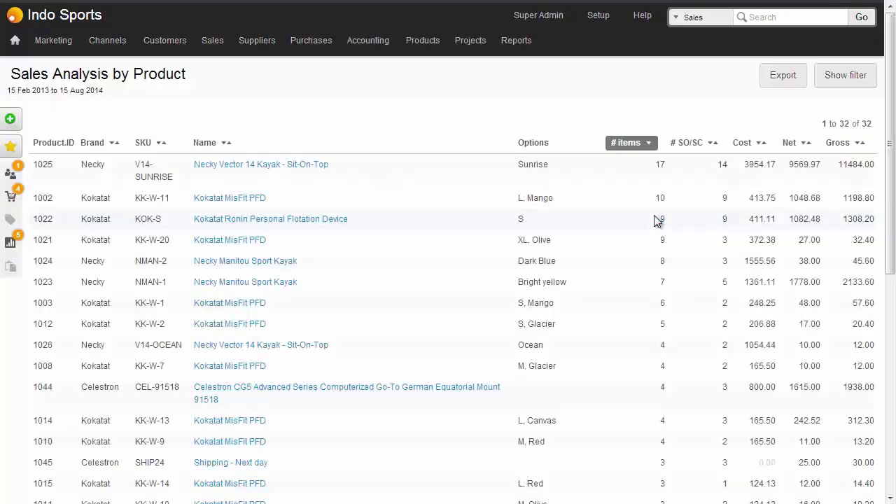
- Set the product report's Channel filter to Indo Retail (Shopify)
left_click(847, 77)
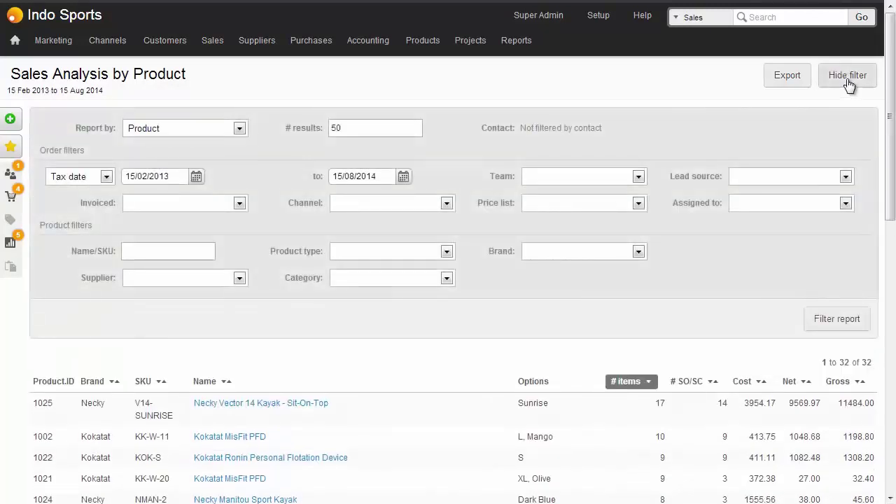
left_click(447, 203)
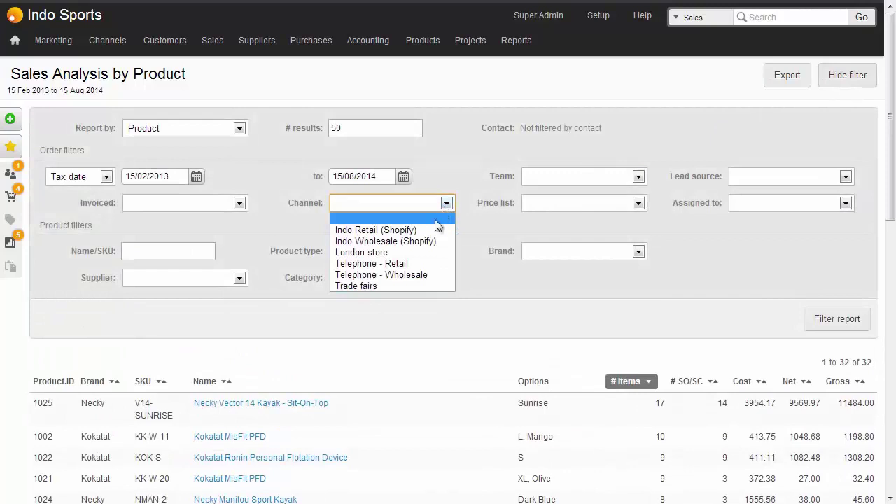
left_click(406, 230)
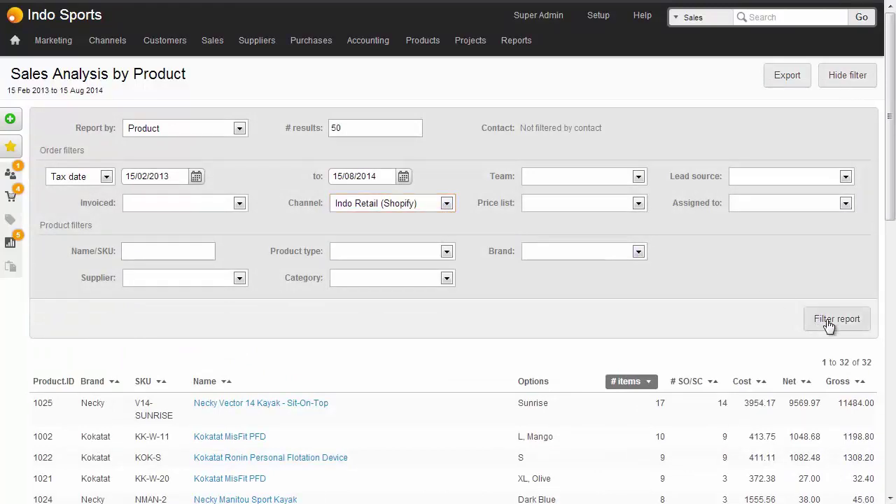